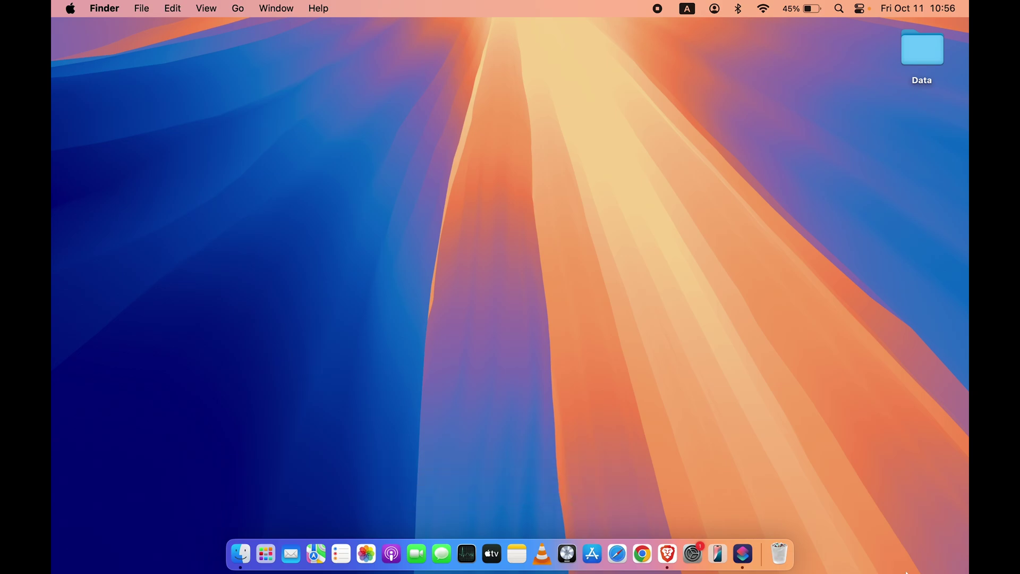
- Launch the Shortcuts app from Launchpad's Other group, look it over, then close it
{"action": "key", "text": "F4"}
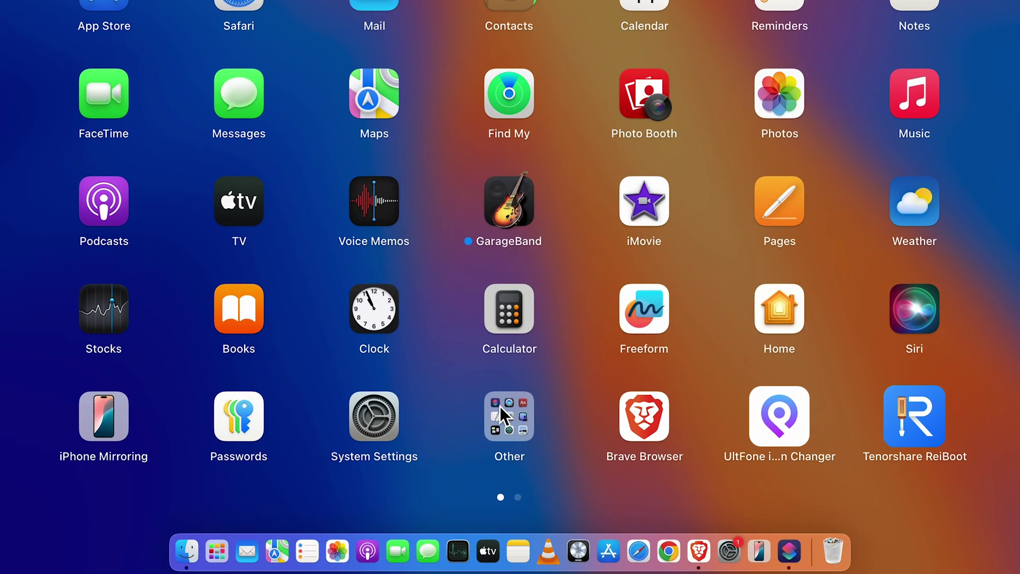
{"action": "left_click", "coordinate": [500, 406]}
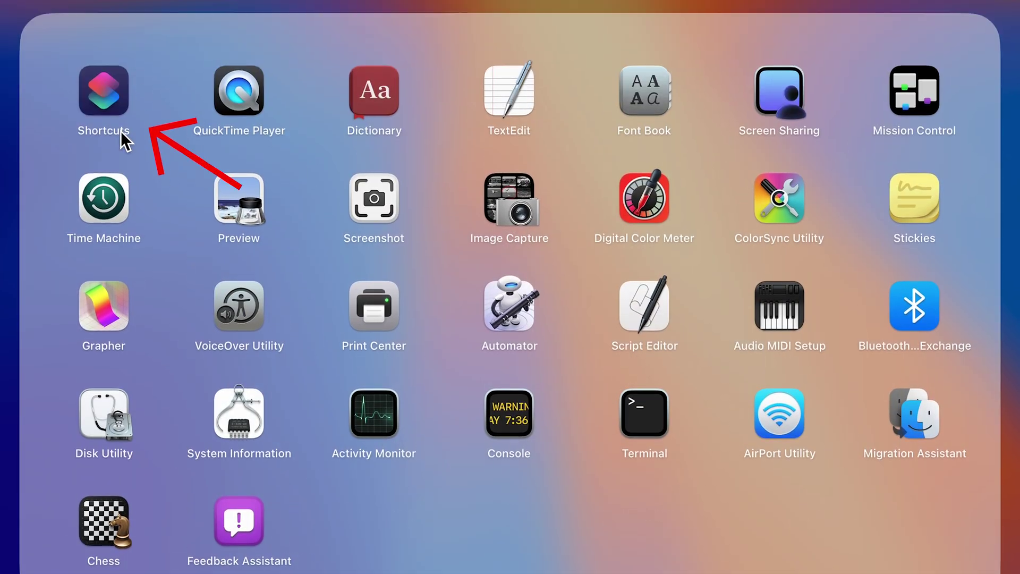
{"action": "left_click", "coordinate": [103, 99]}
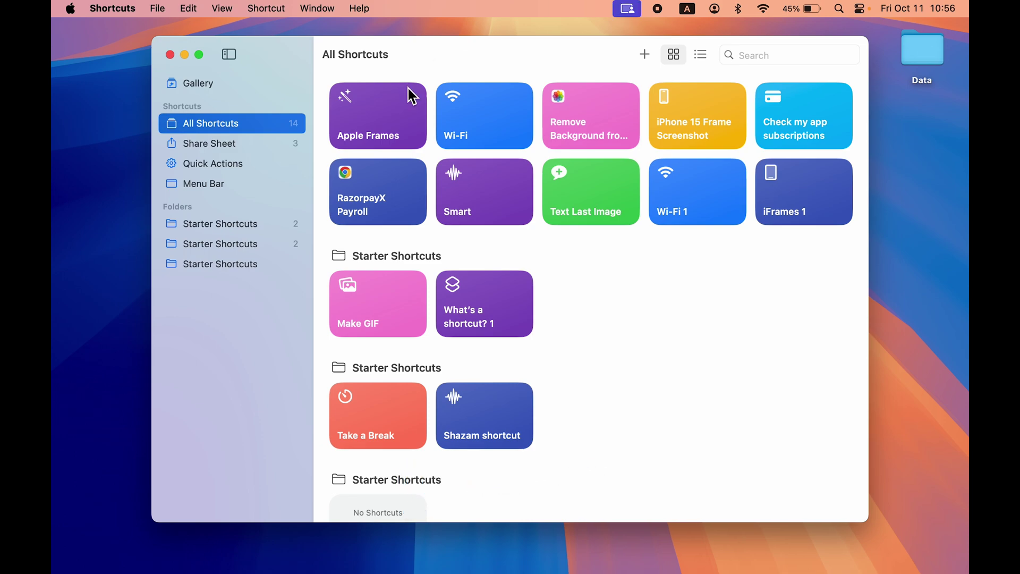
{"action": "mouse_move", "coordinate": [365, 104]}
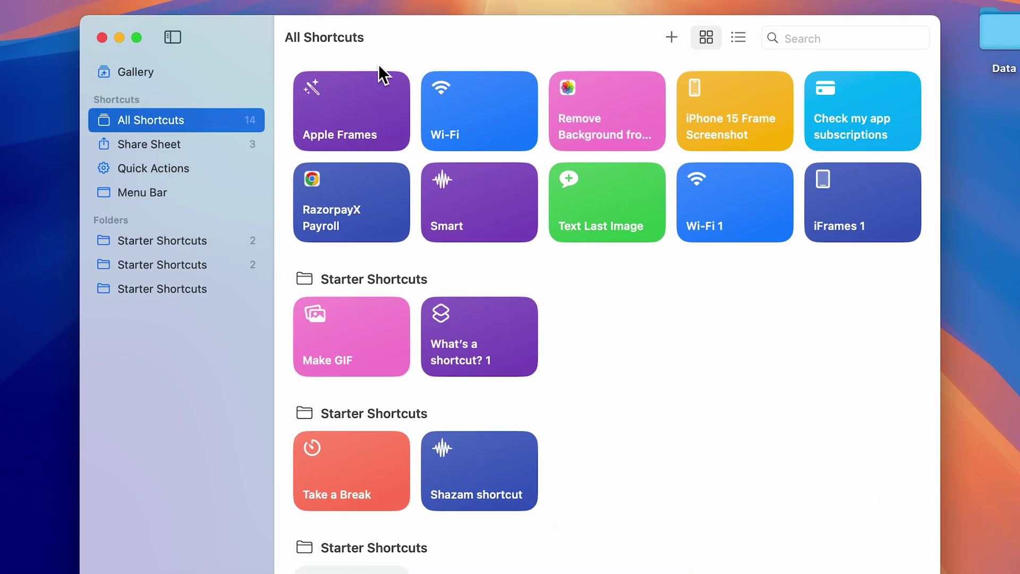
{"action": "mouse_move", "coordinate": [346, 97]}
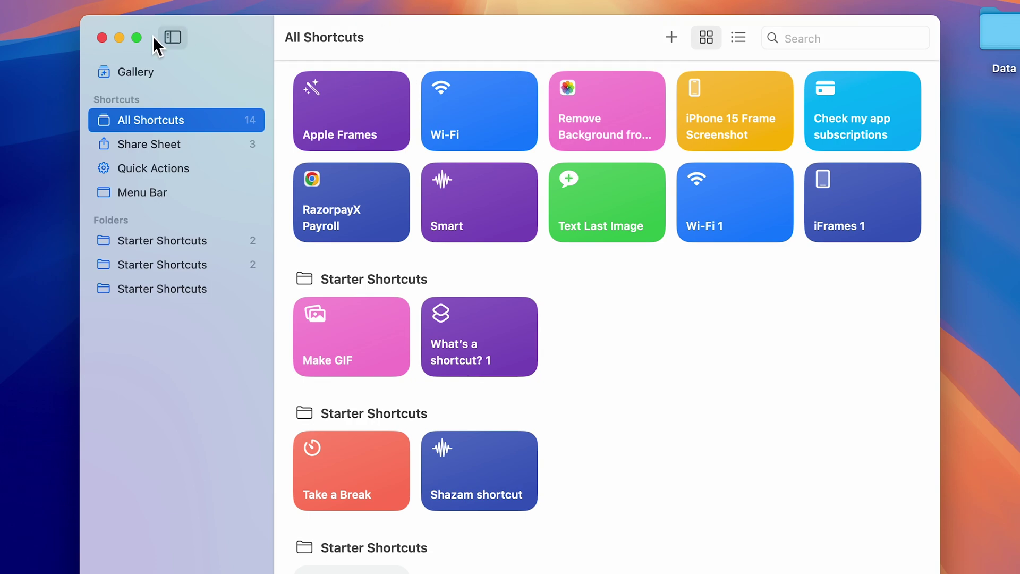
{"action": "left_click", "coordinate": [101, 37]}
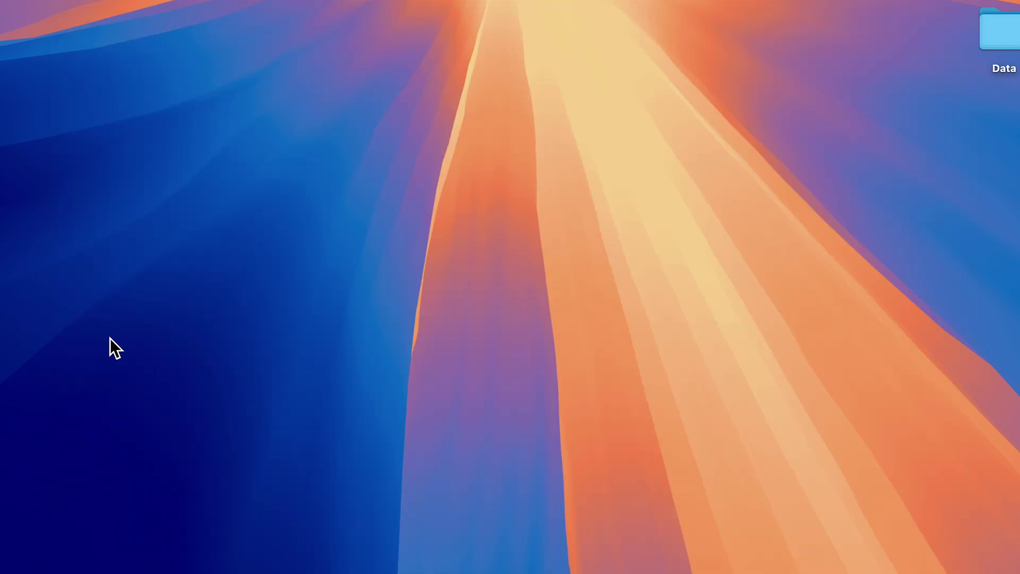
- Capture a full-screen screenshot of Launchpad's main app page and preview it in Quick Look
{"action": "key", "text": "F4"}
{"action": "left_click", "coordinate": [80, 340]}
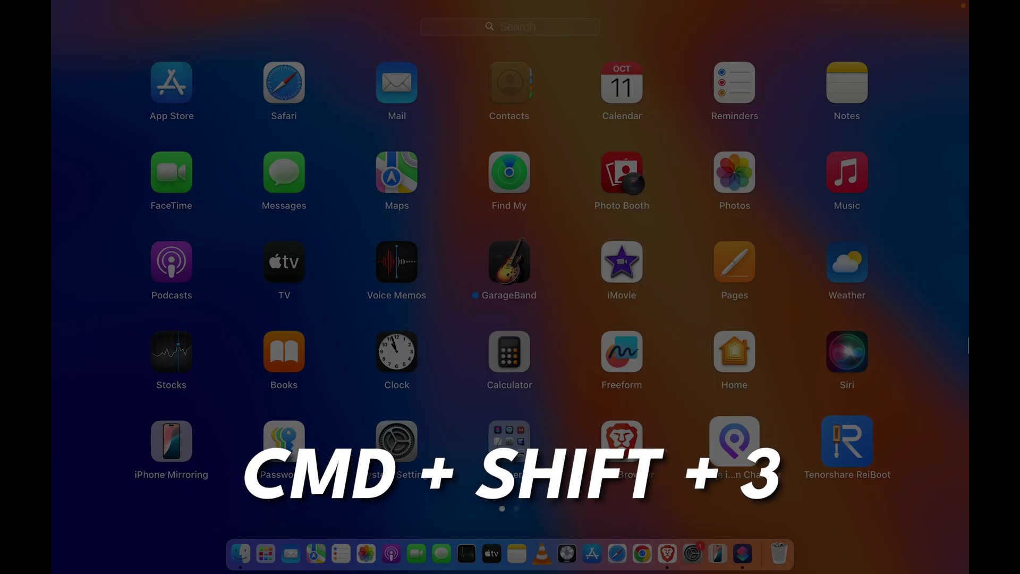
{"action": "key", "text": "super+shift+3"}
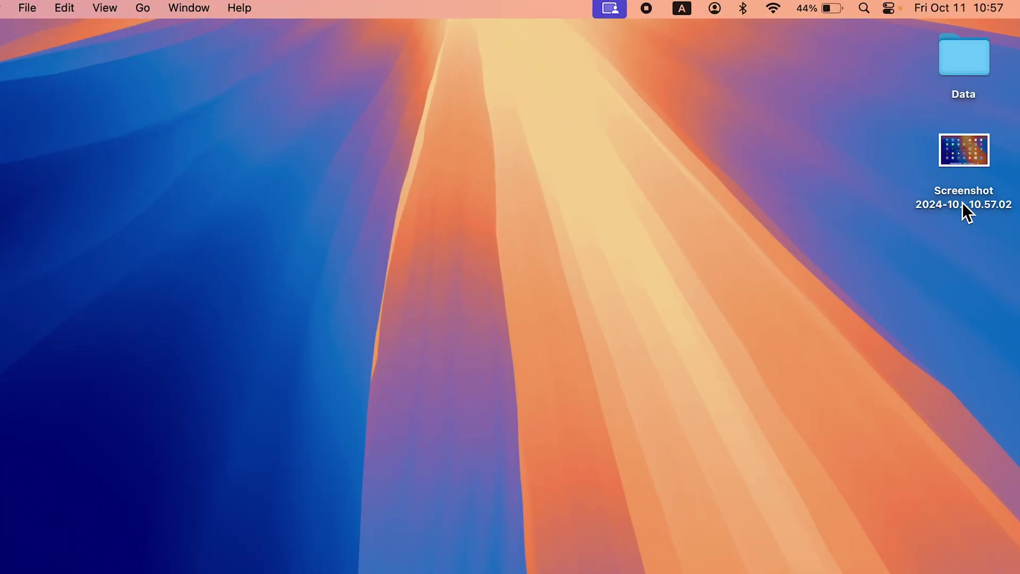
{"action": "left_click", "coordinate": [962, 203]}
{"action": "key", "text": "space"}
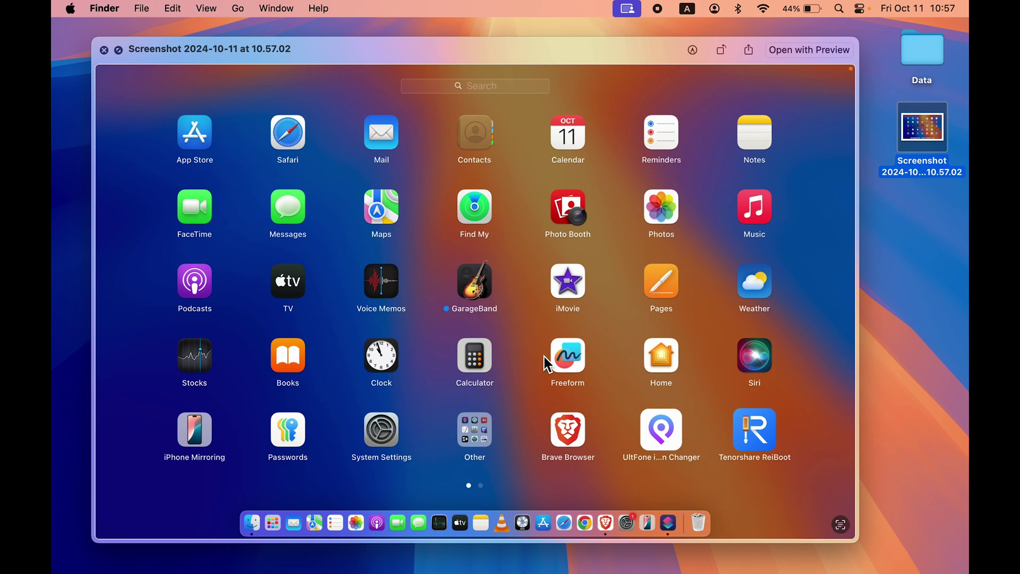
{"action": "key", "text": "space"}
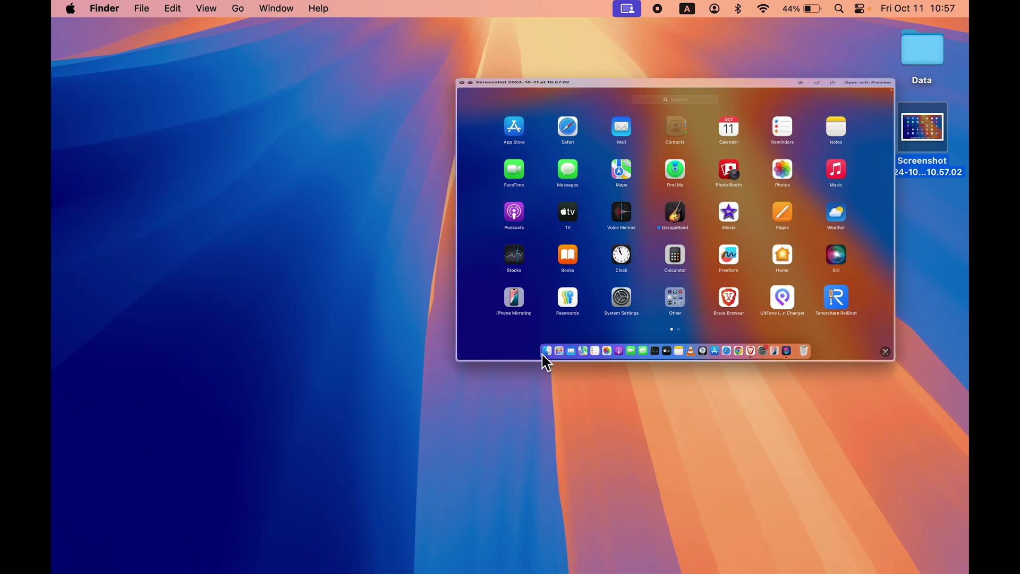
{"action": "left_click", "coordinate": [649, 320]}
- Preview the screenshot and send it via Share > Shortcuts to the Apple Frames shortcut
{"action": "left_click", "coordinate": [929, 178]}
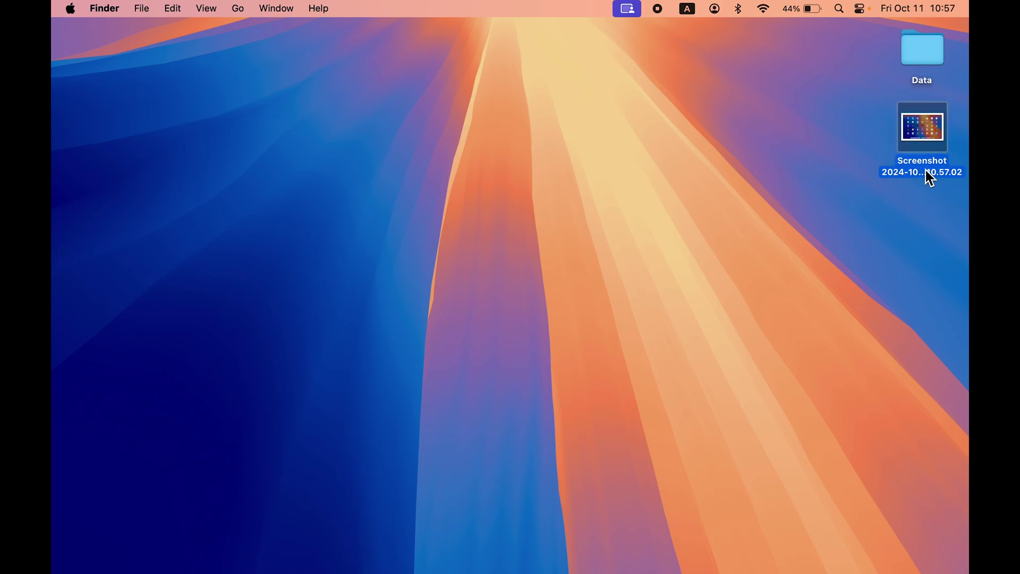
{"action": "key", "text": "space"}
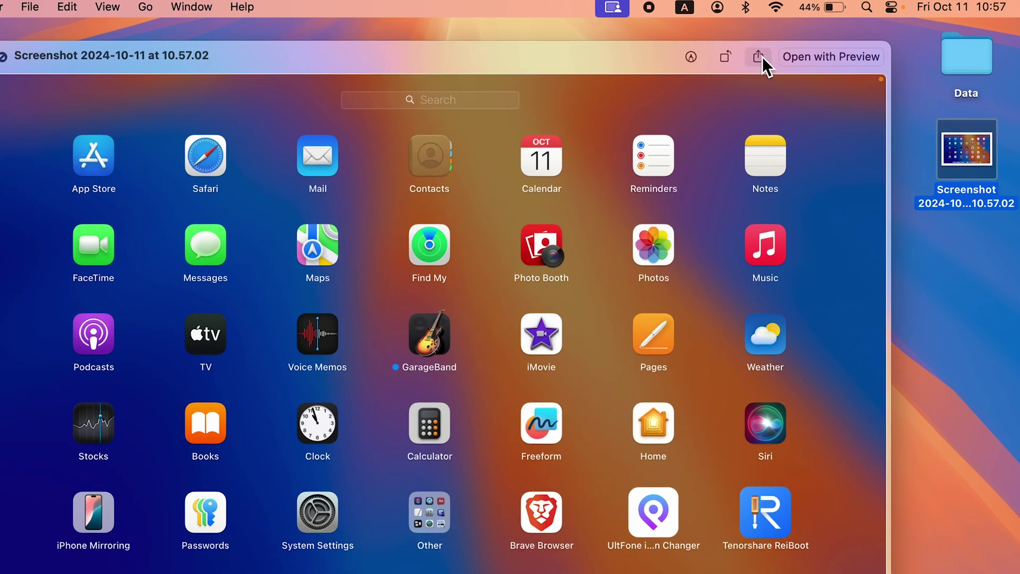
{"action": "left_click", "coordinate": [761, 58]}
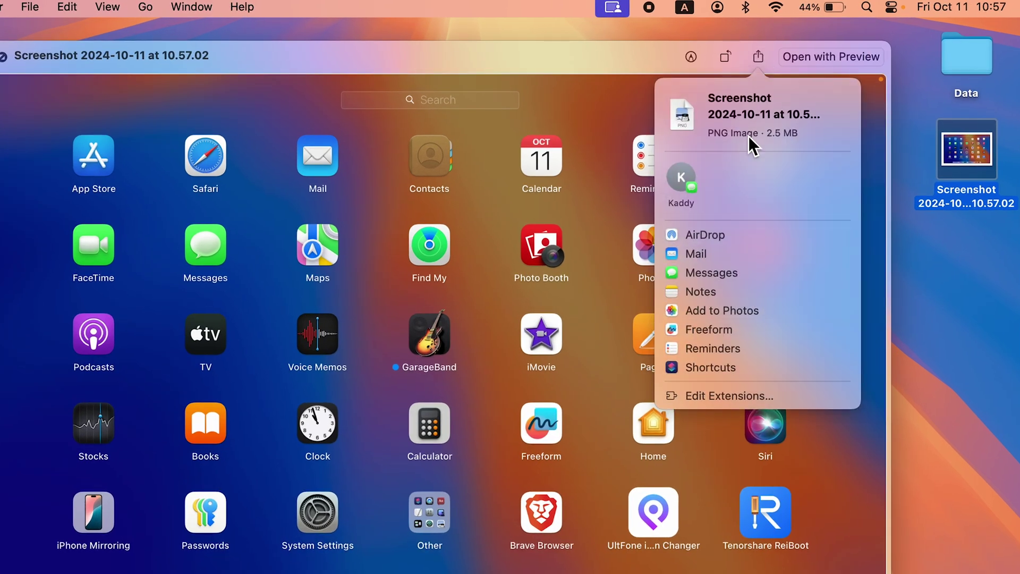
{"action": "left_click", "coordinate": [743, 367]}
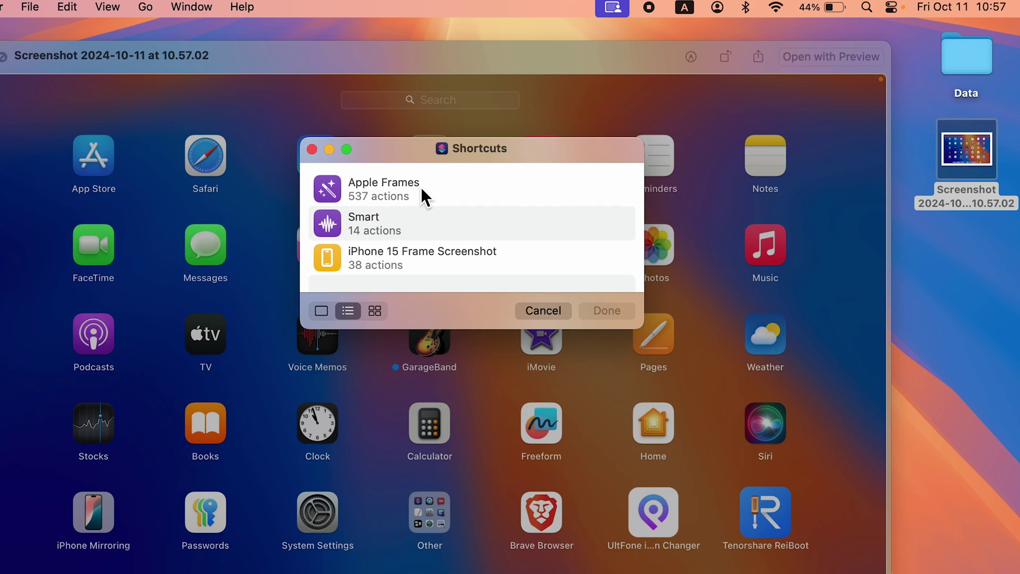
{"action": "left_click", "coordinate": [388, 195]}
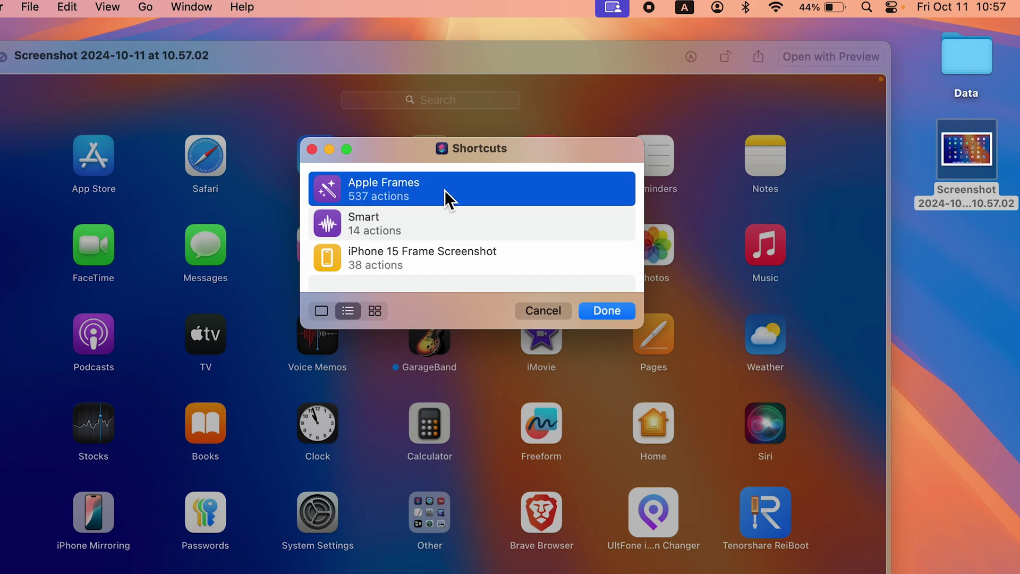
{"action": "left_click", "coordinate": [607, 311]}
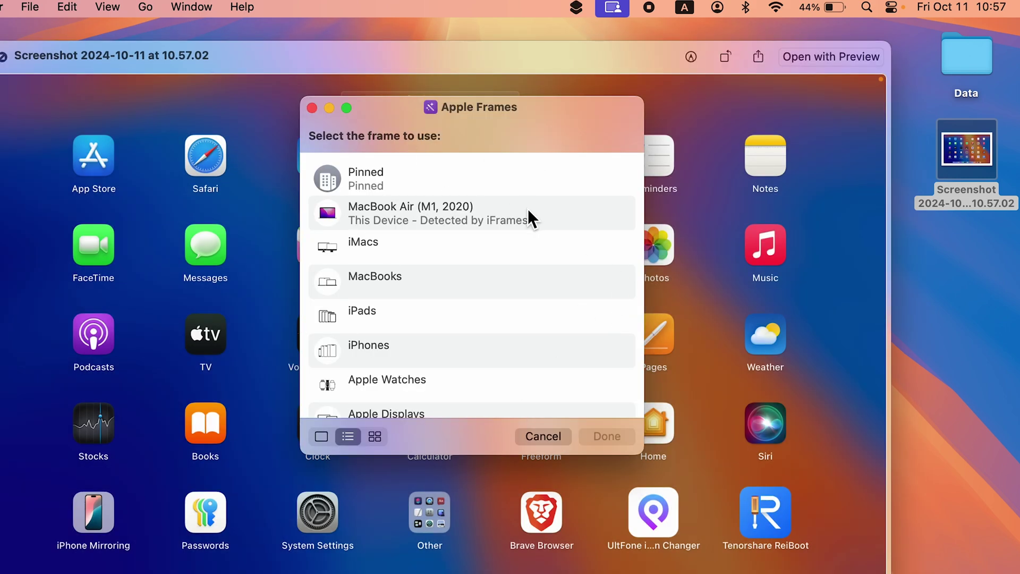
- Pick the MacBook Air (M1, 2020) frame and choose to save the framed image to Finder
{"action": "left_click", "coordinate": [520, 223]}
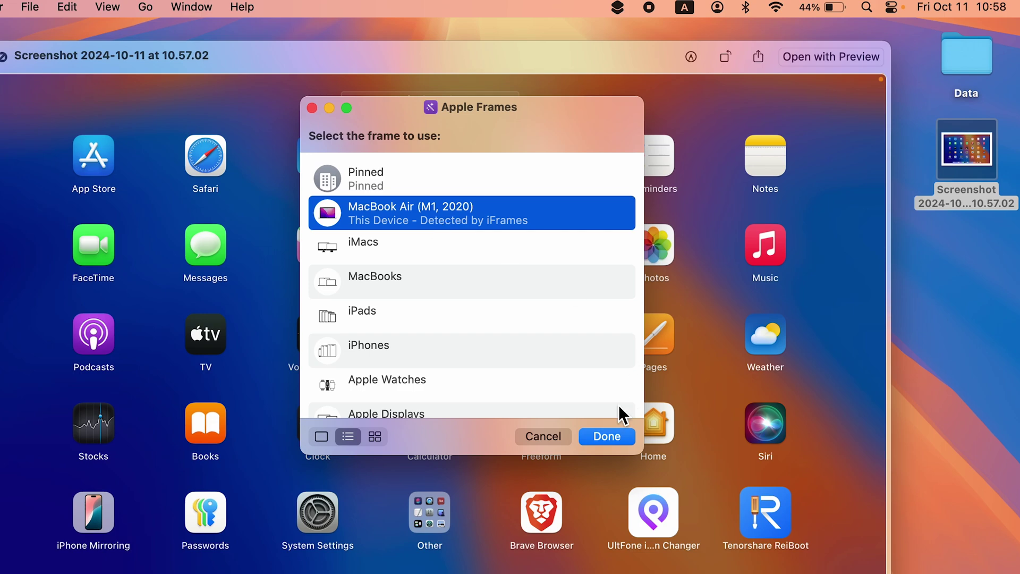
{"action": "left_click", "coordinate": [606, 436]}
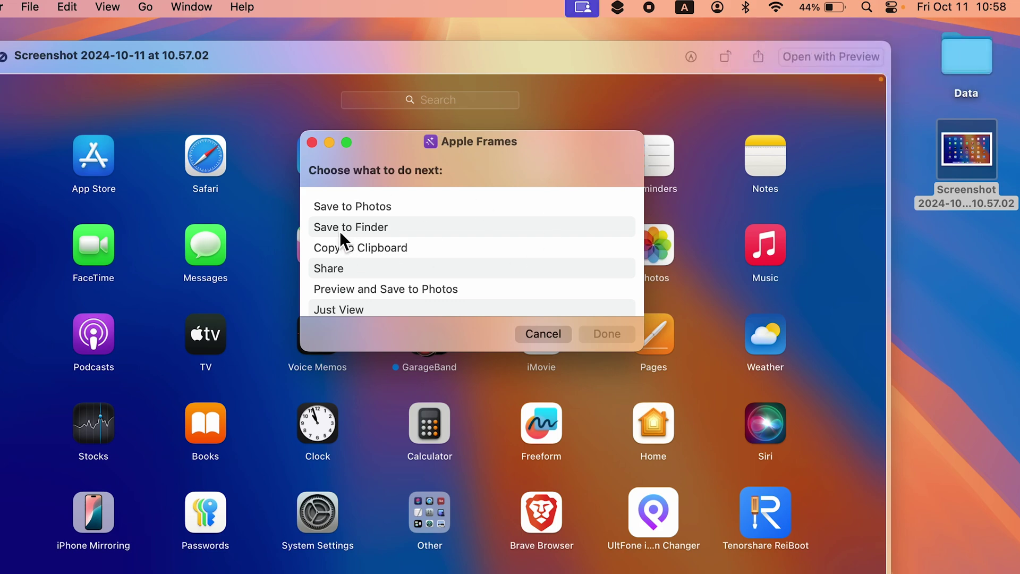
{"action": "left_click", "coordinate": [355, 228]}
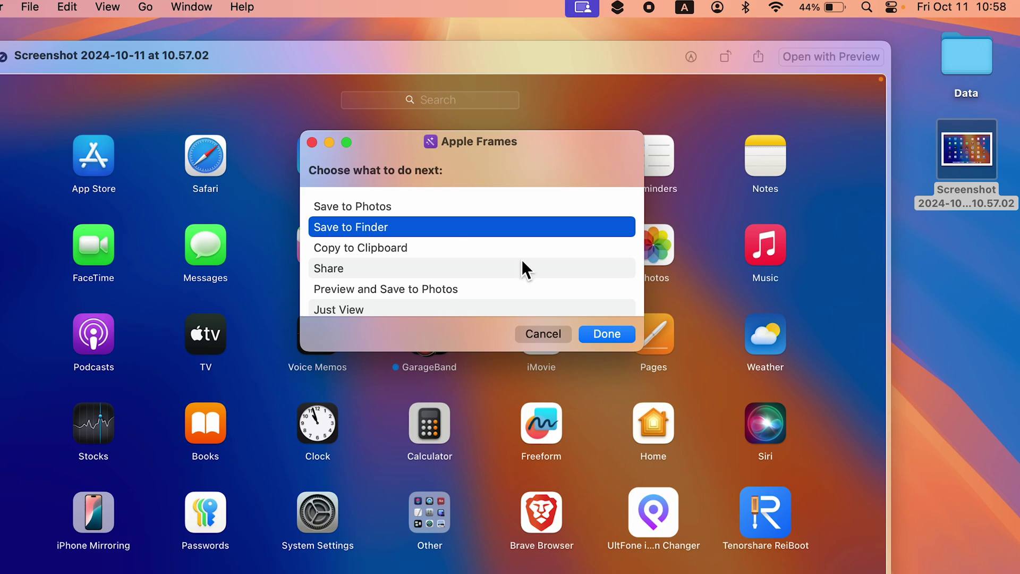
- Save the MacBook Air-framed image to the Desktop and check the 58.png result in Quick Look
{"action": "left_click", "coordinate": [607, 334]}
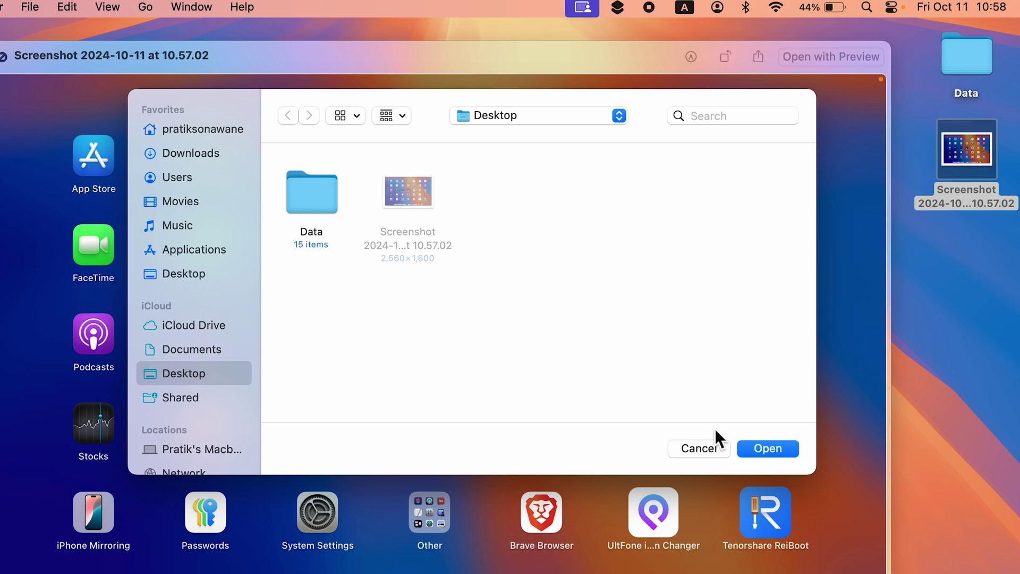
{"action": "left_click", "coordinate": [768, 448]}
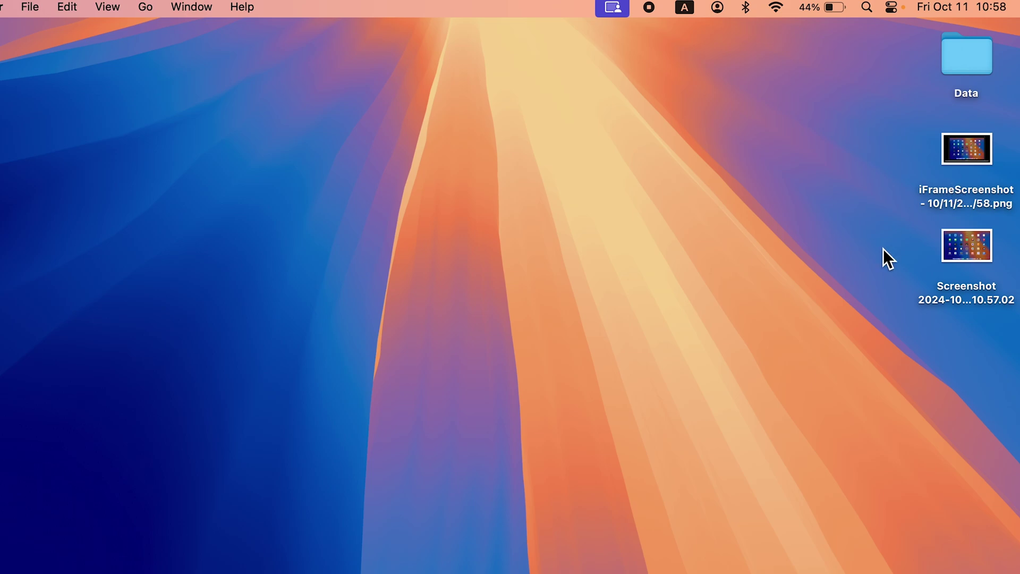
{"action": "left_click", "coordinate": [962, 297]}
{"action": "key", "text": "space"}
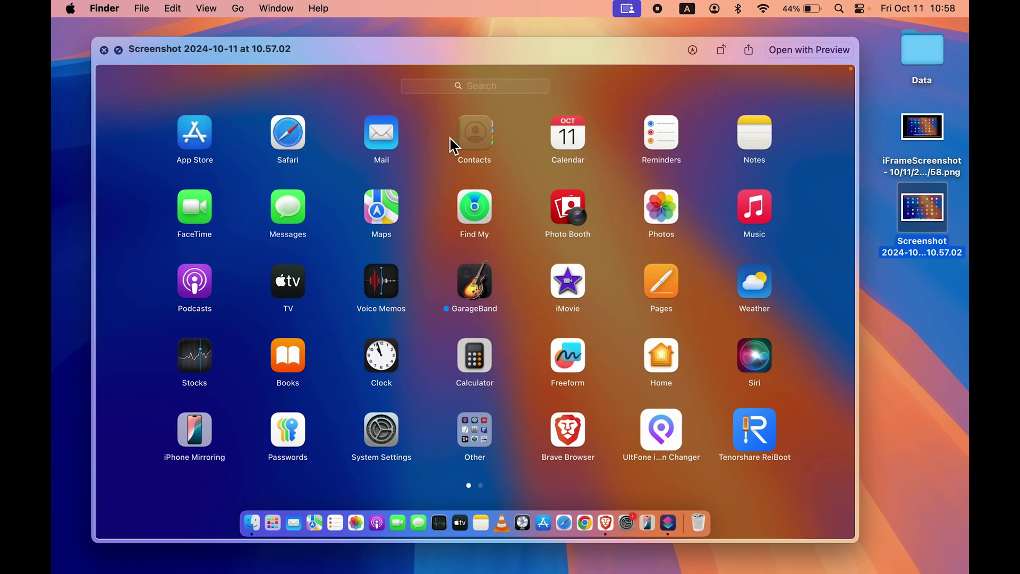
{"action": "key", "text": "space"}
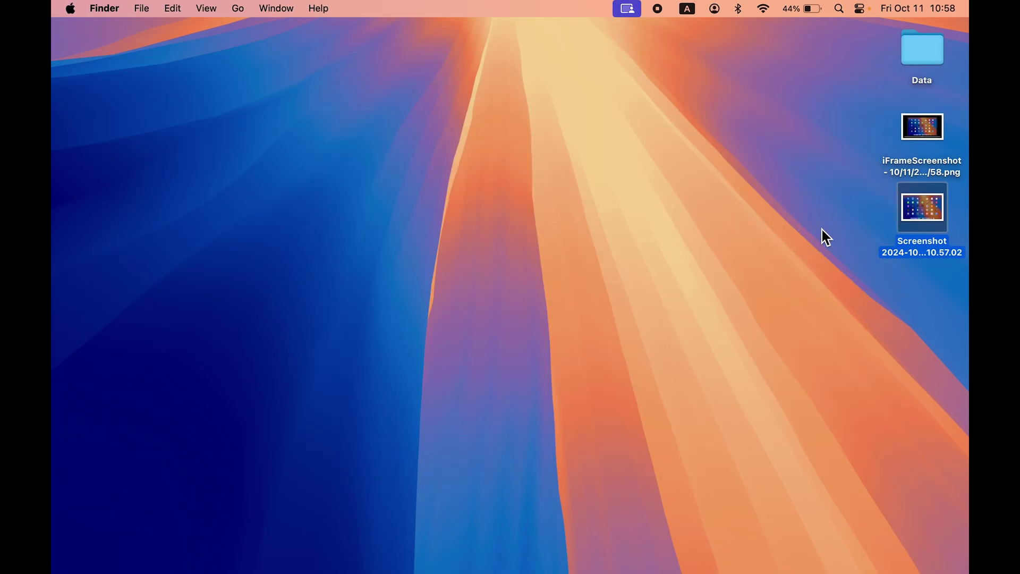
{"action": "left_click", "coordinate": [923, 175]}
{"action": "key", "text": "space"}
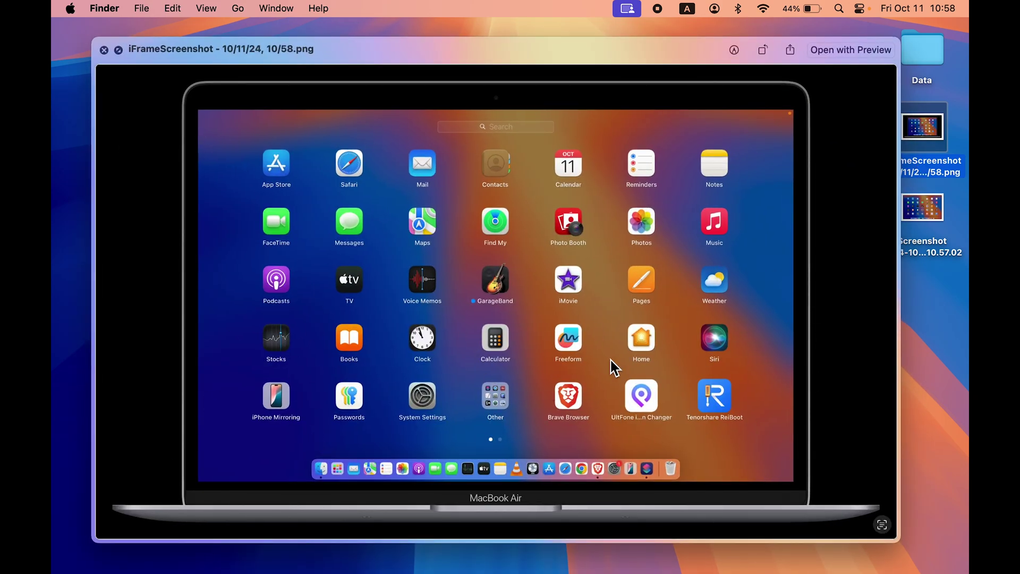
{"action": "key", "text": "space"}
{"action": "left_click", "coordinate": [780, 315]}
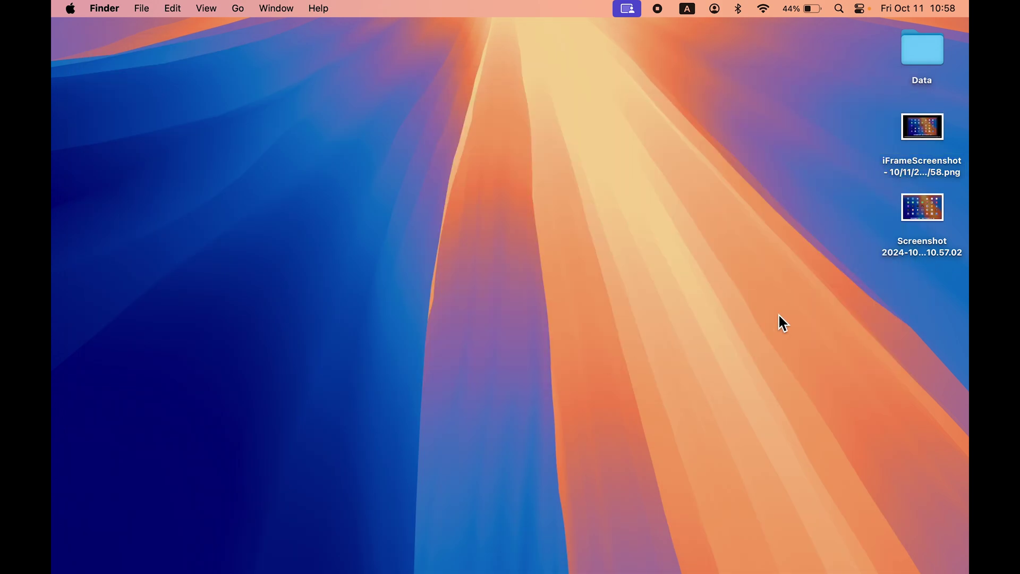
{"action": "left_click", "coordinate": [918, 252]}
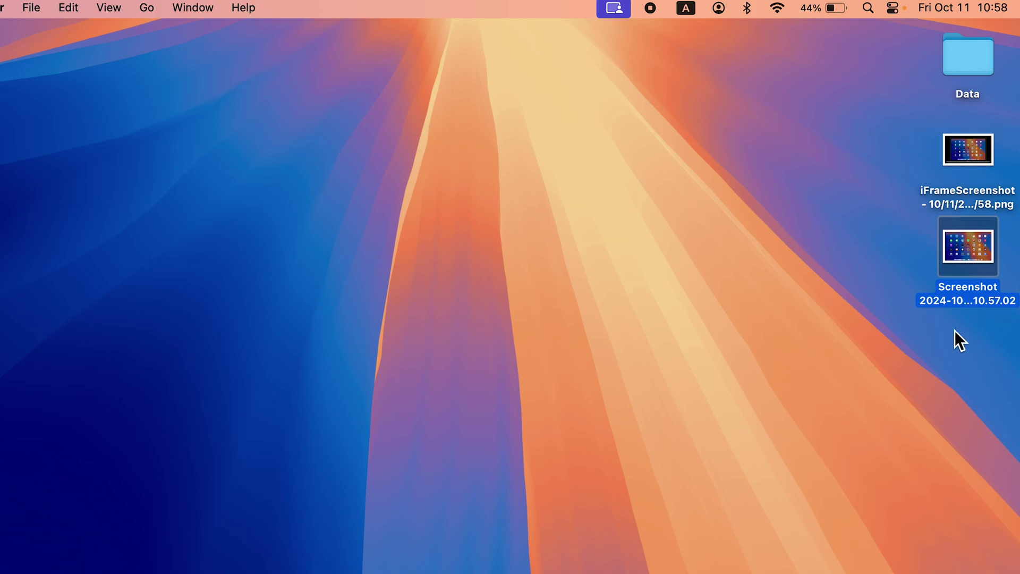
- Send the original screenshot from Quick Look to the Apple Frames shortcut again
{"action": "key", "text": "space"}
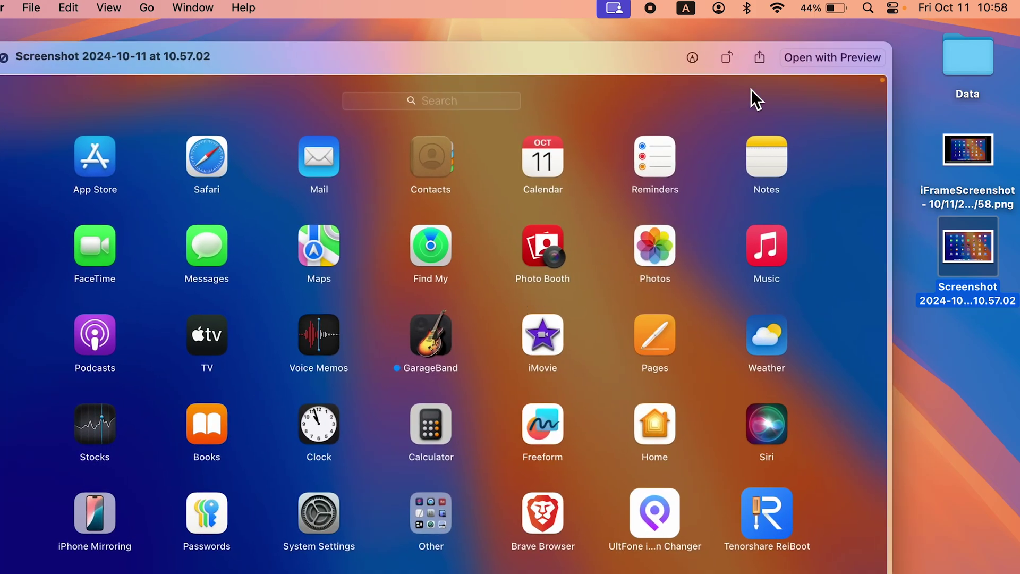
{"action": "left_click", "coordinate": [765, 57]}
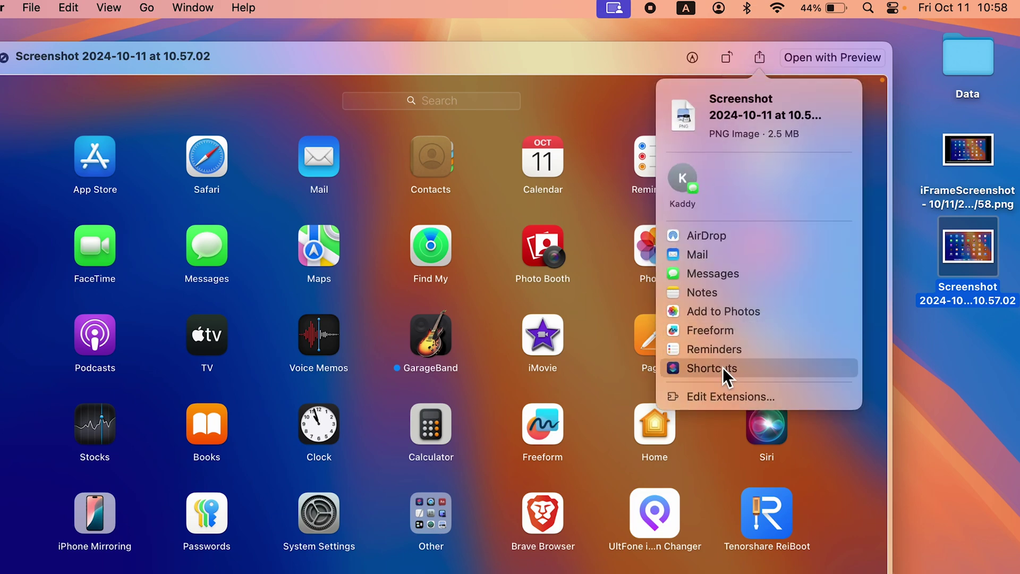
{"action": "left_click", "coordinate": [722, 368]}
{"action": "left_click", "coordinate": [383, 199]}
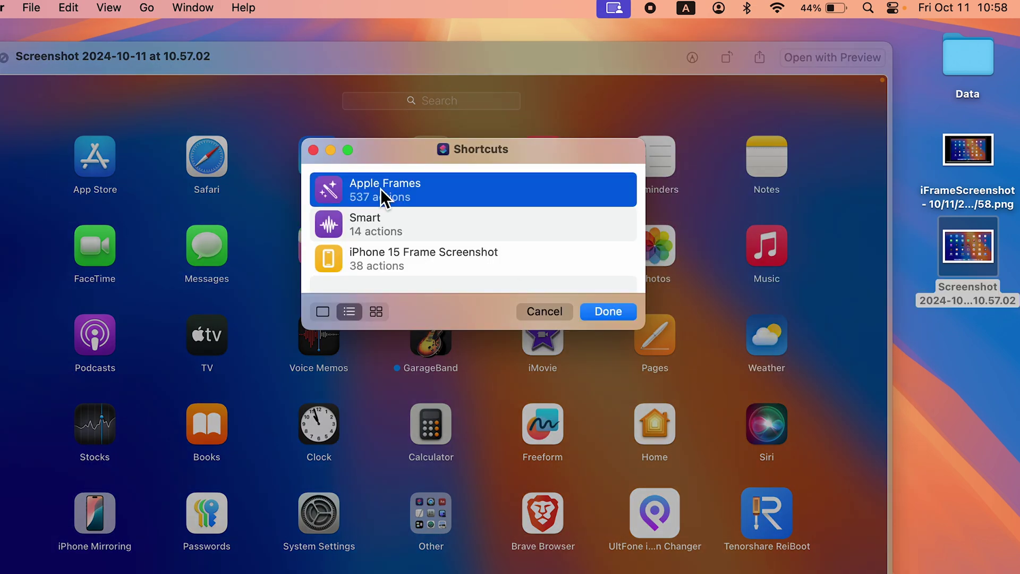
{"action": "left_click", "coordinate": [609, 312]}
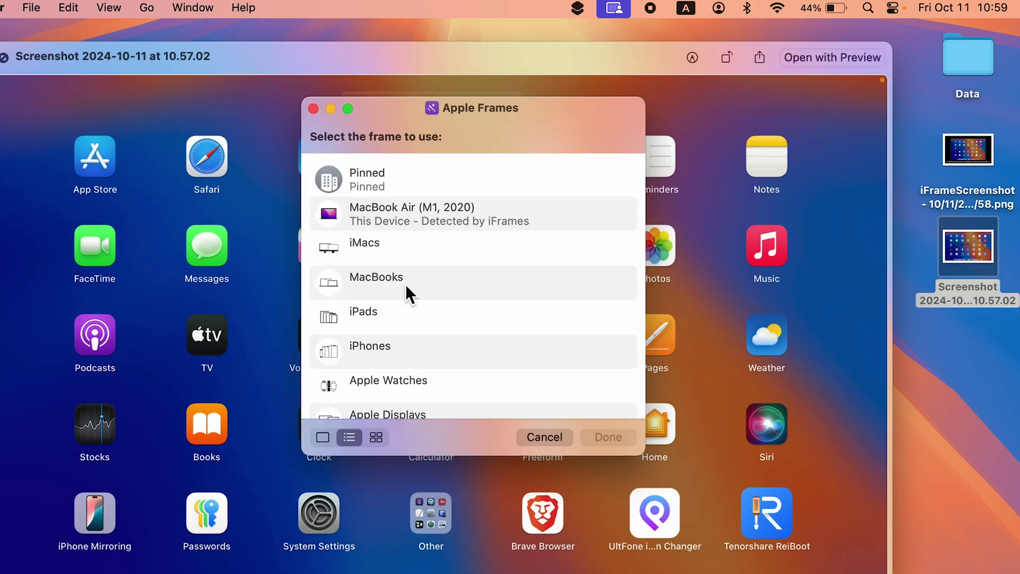
- Choose the MacBooks category, then the MacBook Pro 16" frame, and save to Finder
{"action": "left_click", "coordinate": [428, 287]}
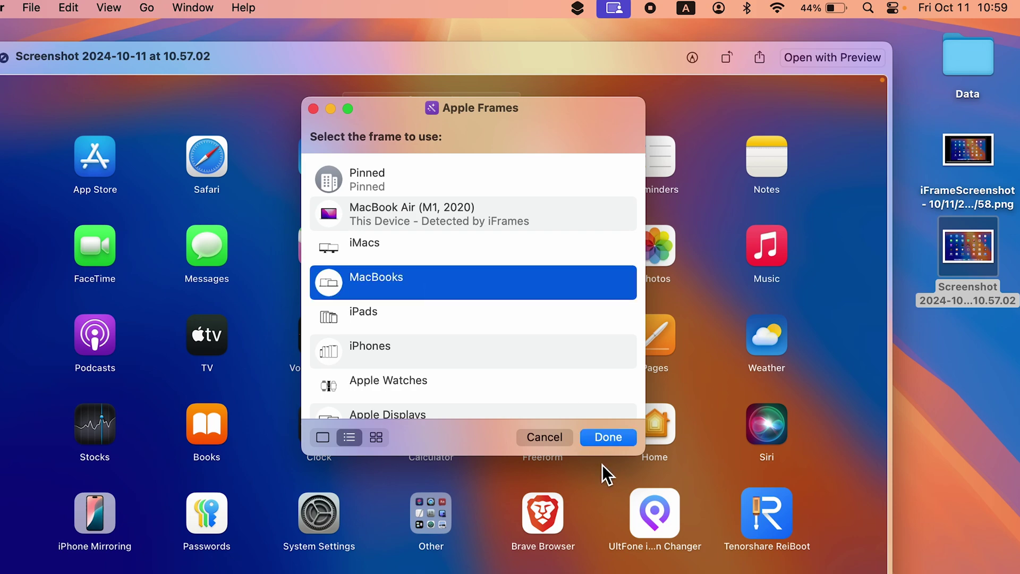
{"action": "left_click", "coordinate": [611, 440]}
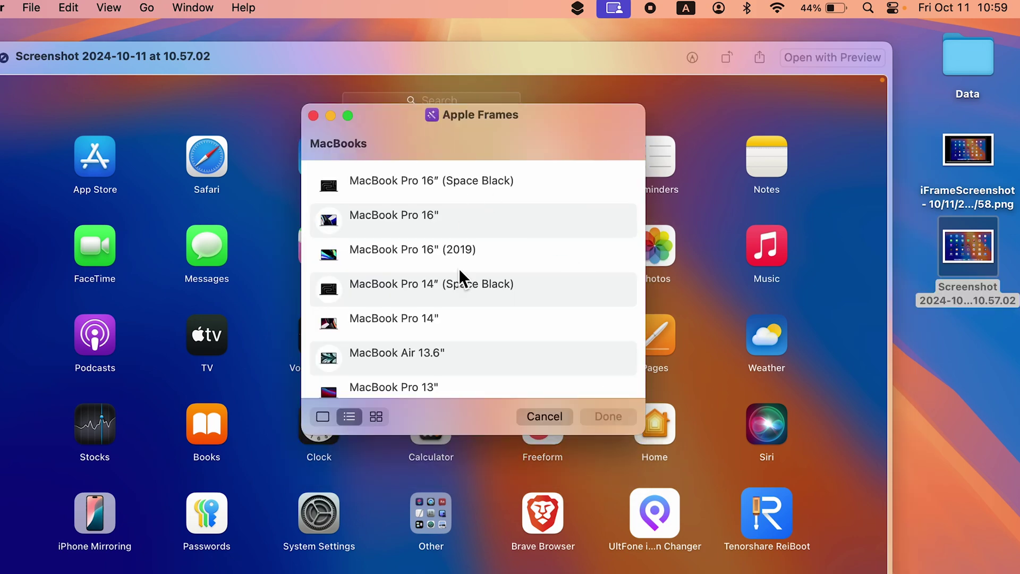
{"action": "scroll", "coordinate": [547, 339], "scroll_direction": "down", "scroll_amount": 2}
{"action": "scroll", "coordinate": [523, 311], "scroll_direction": "up", "scroll_amount": 2}
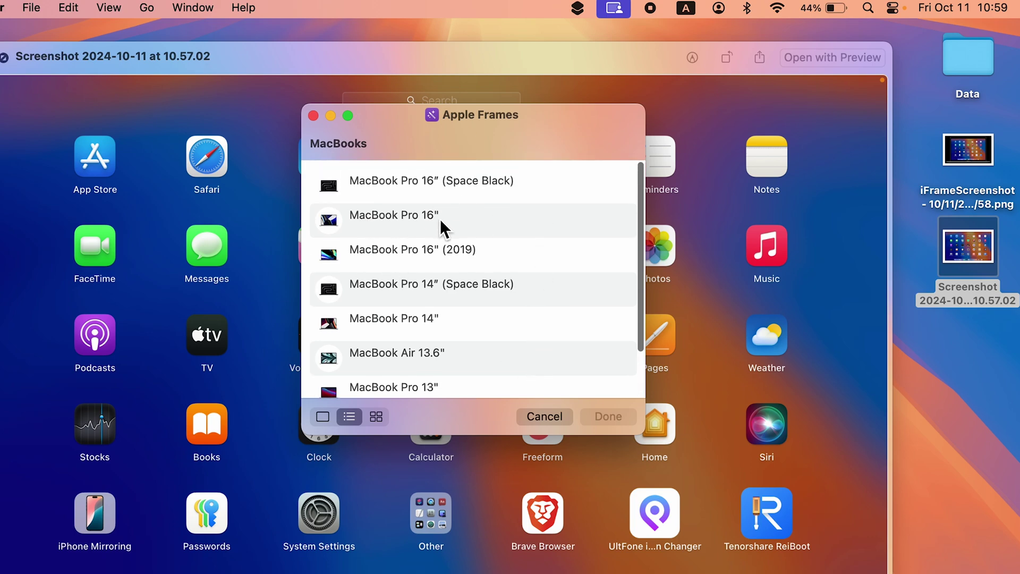
{"action": "left_click", "coordinate": [419, 217]}
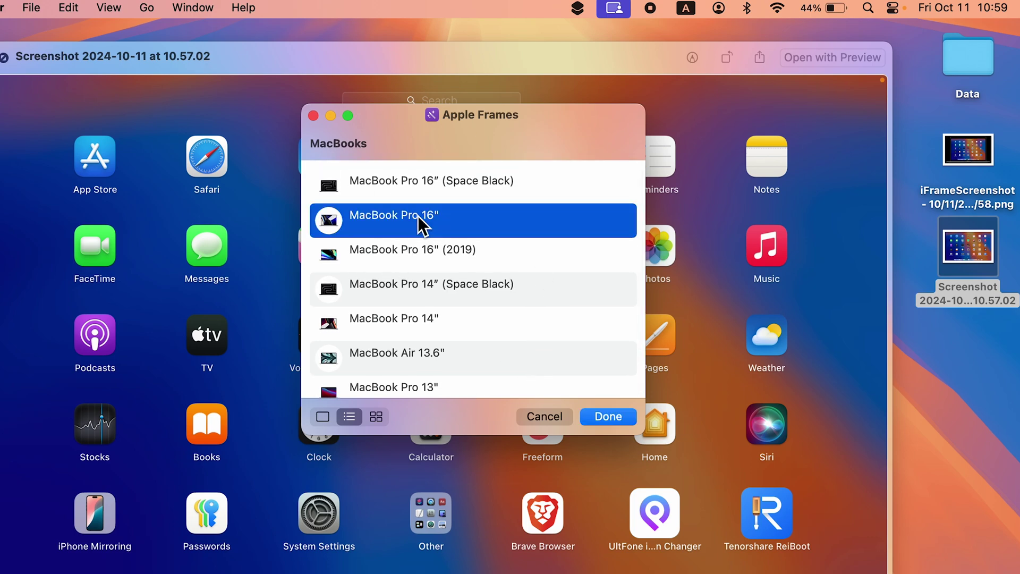
{"action": "left_click", "coordinate": [608, 421]}
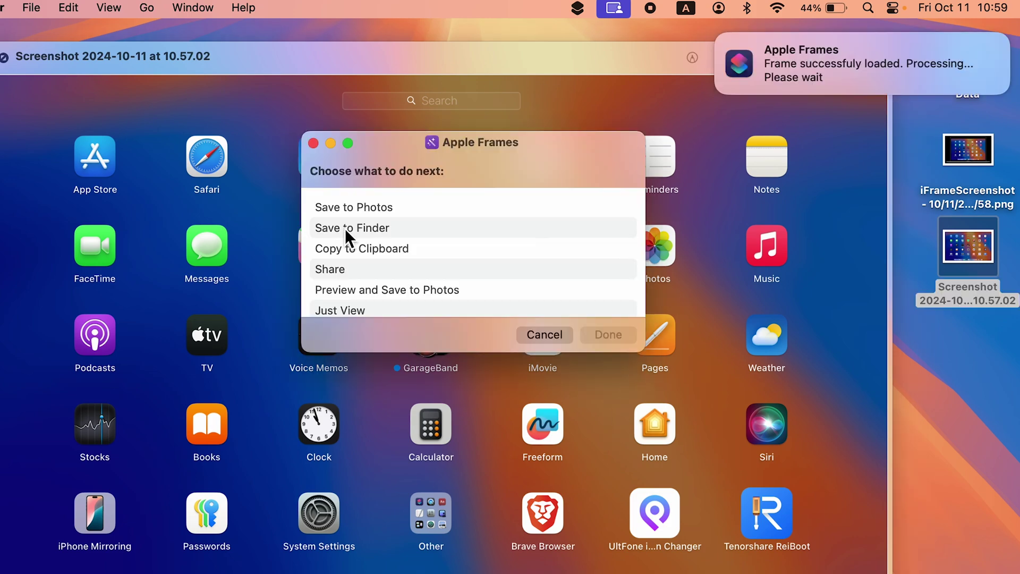
{"action": "left_click", "coordinate": [345, 228]}
- Save the MacBook Pro 16"-framed image into the Desktop folder
{"action": "left_click", "coordinate": [617, 337]}
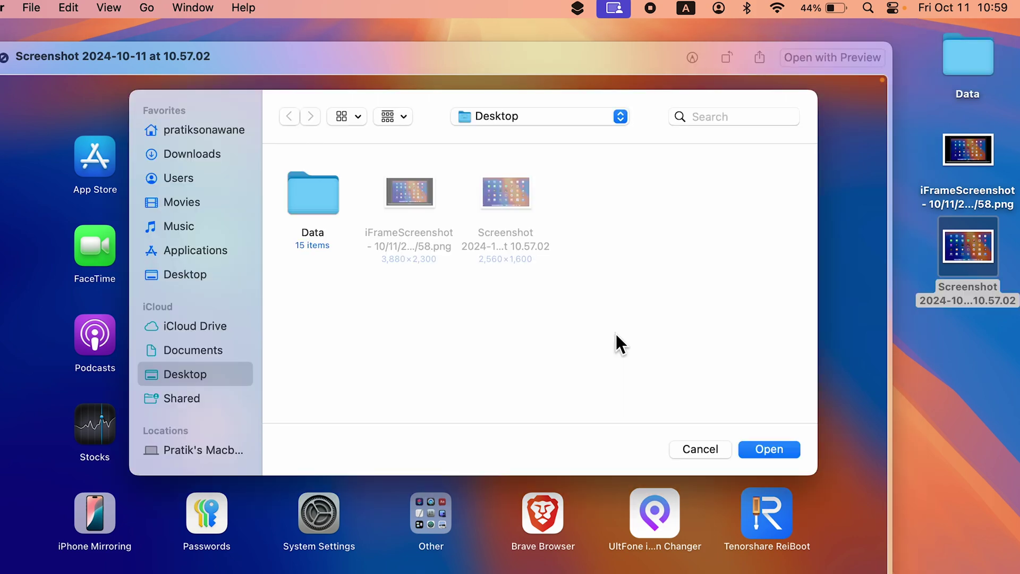
{"action": "left_click", "coordinate": [769, 450]}
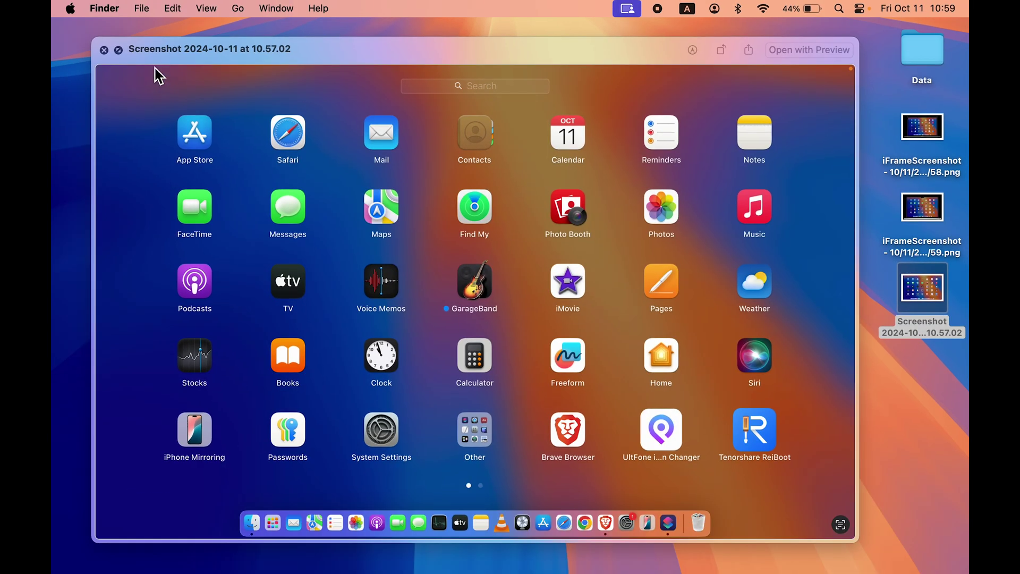
{"action": "left_click", "coordinate": [104, 50]}
{"action": "left_click", "coordinate": [429, 314]}
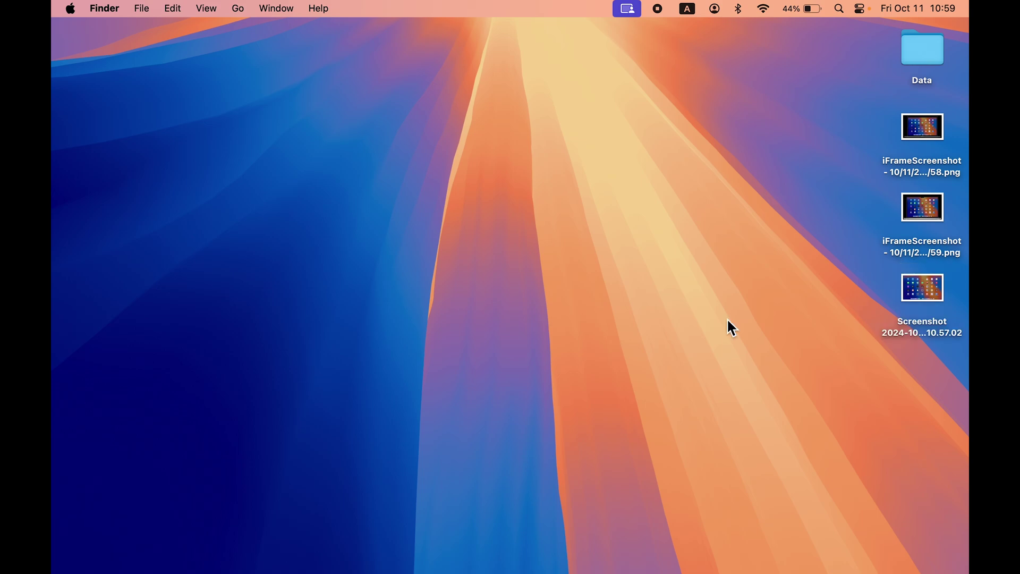
- Preview the new 59.png framed screenshot in Quick Look
{"action": "left_click", "coordinate": [932, 250]}
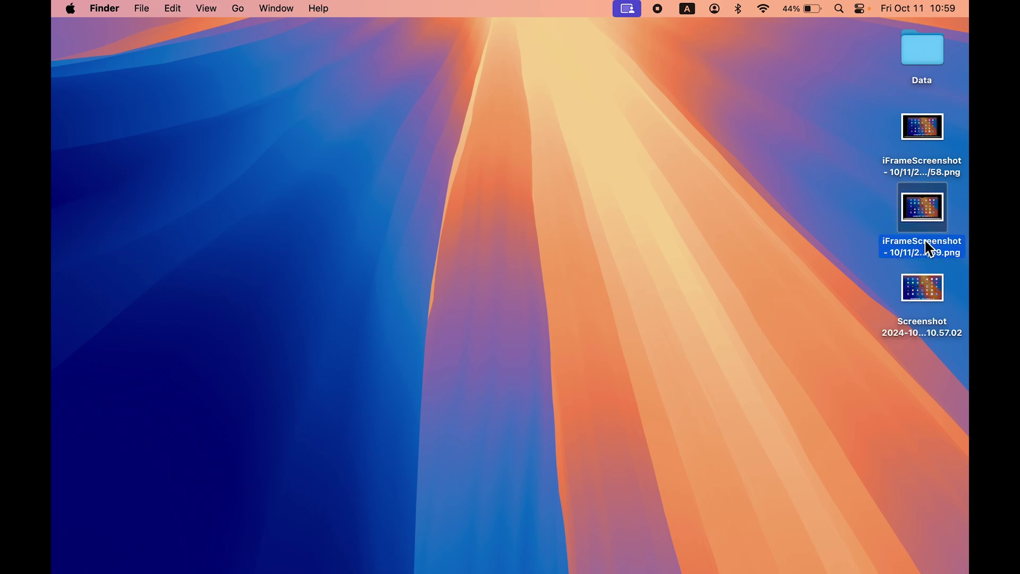
{"action": "key", "text": "space"}
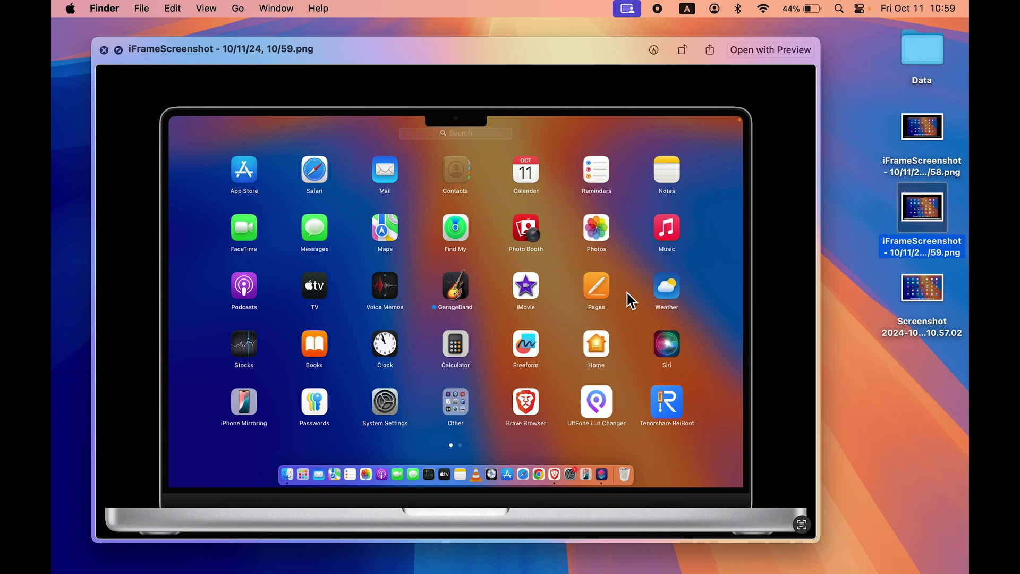
{"action": "left_click", "coordinate": [815, 572]}
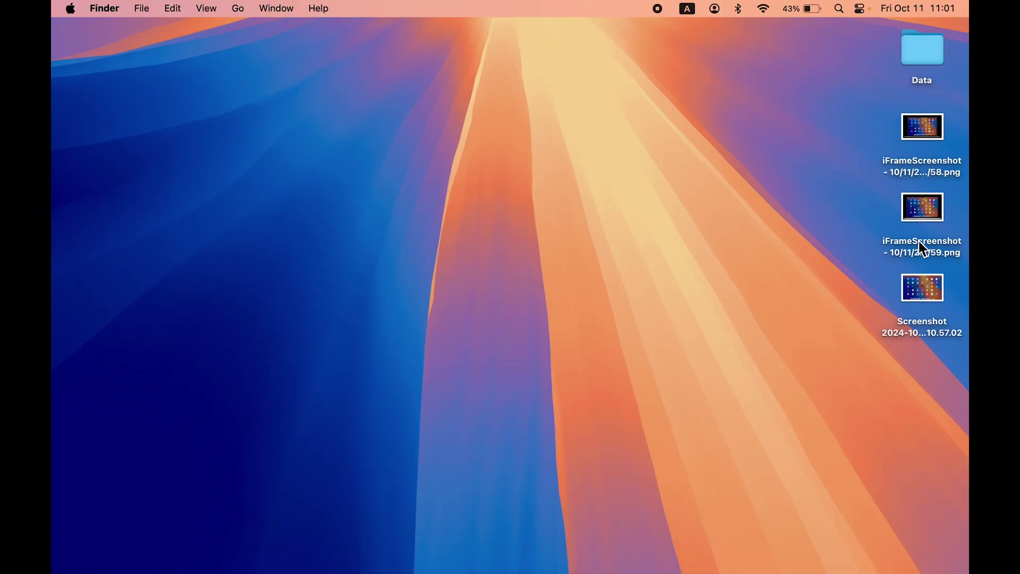
{"action": "left_click", "coordinate": [923, 248]}
{"action": "key", "text": "space"}
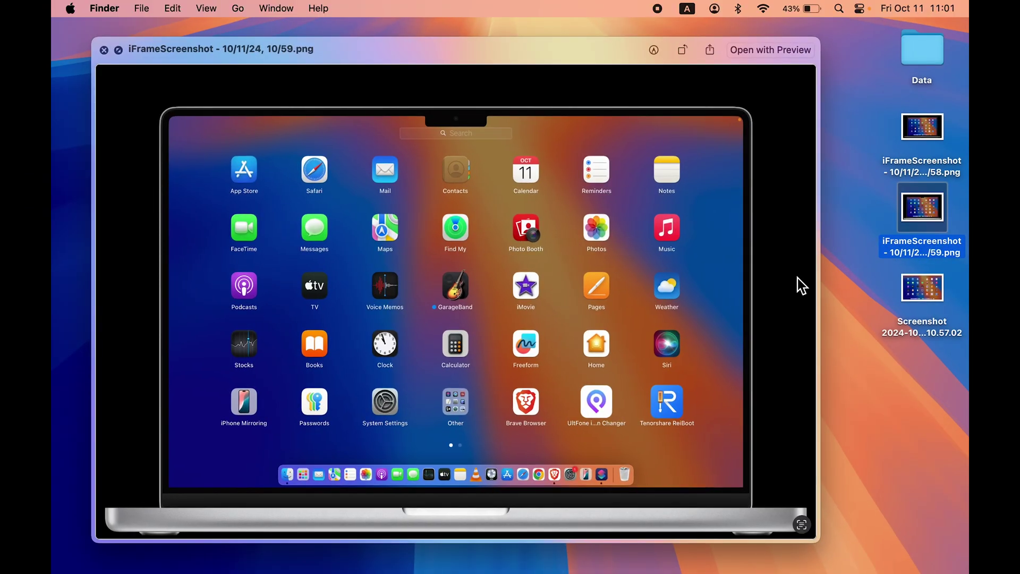
{"action": "key", "text": "space"}
{"action": "left_click", "coordinate": [782, 392]}
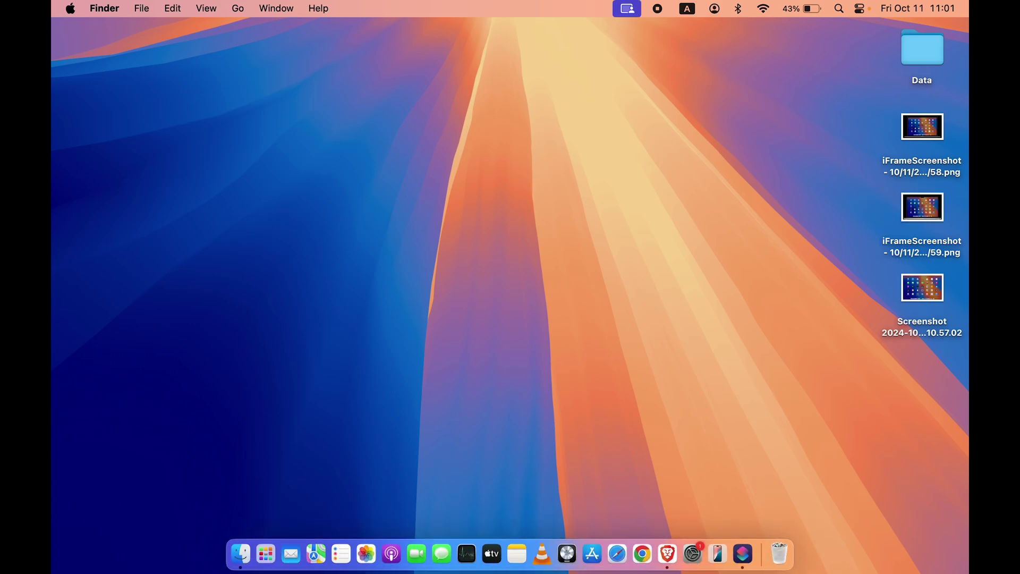